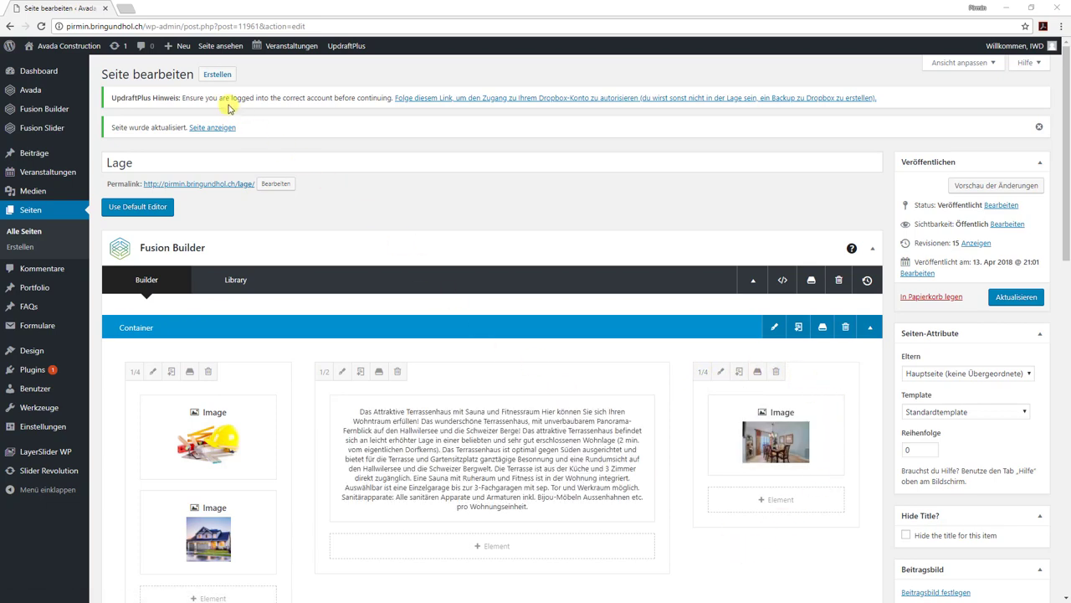
Step: Set the background color of the first 1/4 column to translucent yellow, rgba(255,235,59,0.41), and save the column settings
click(222, 47)
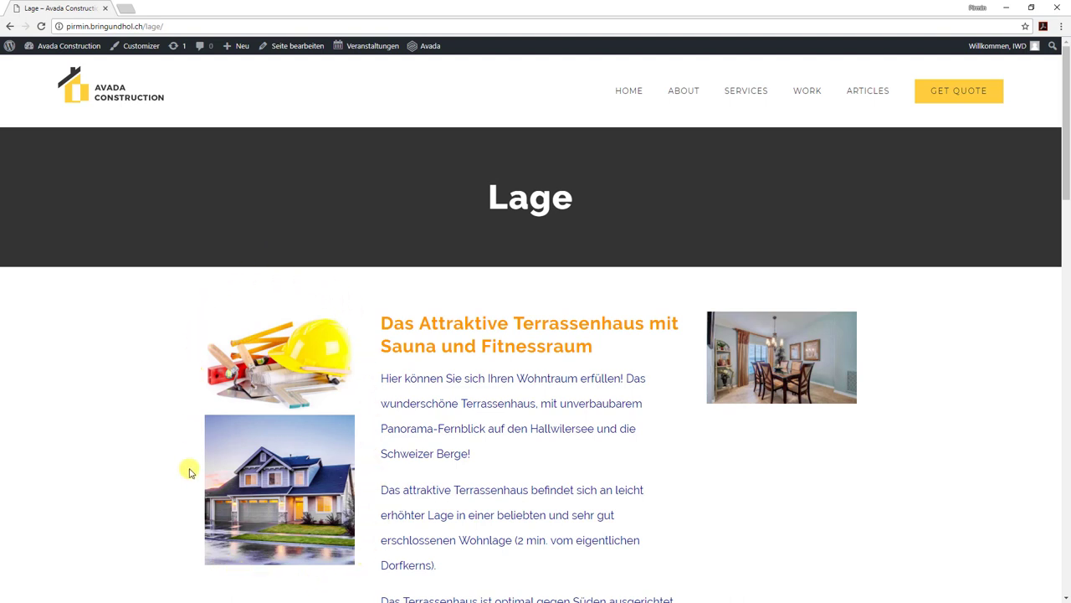
click(294, 48)
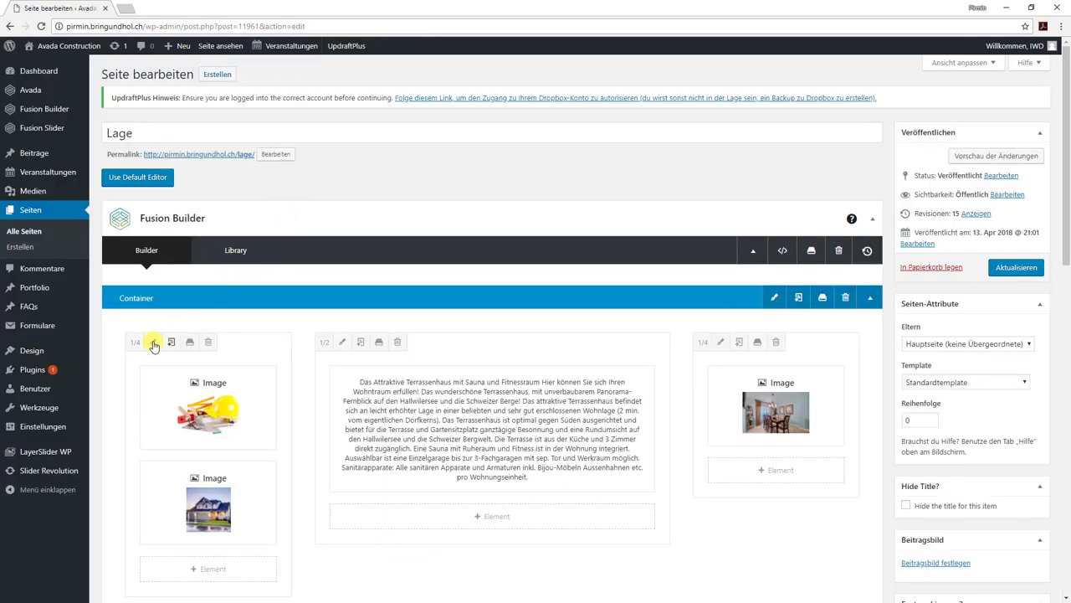
mouse_move(187, 384)
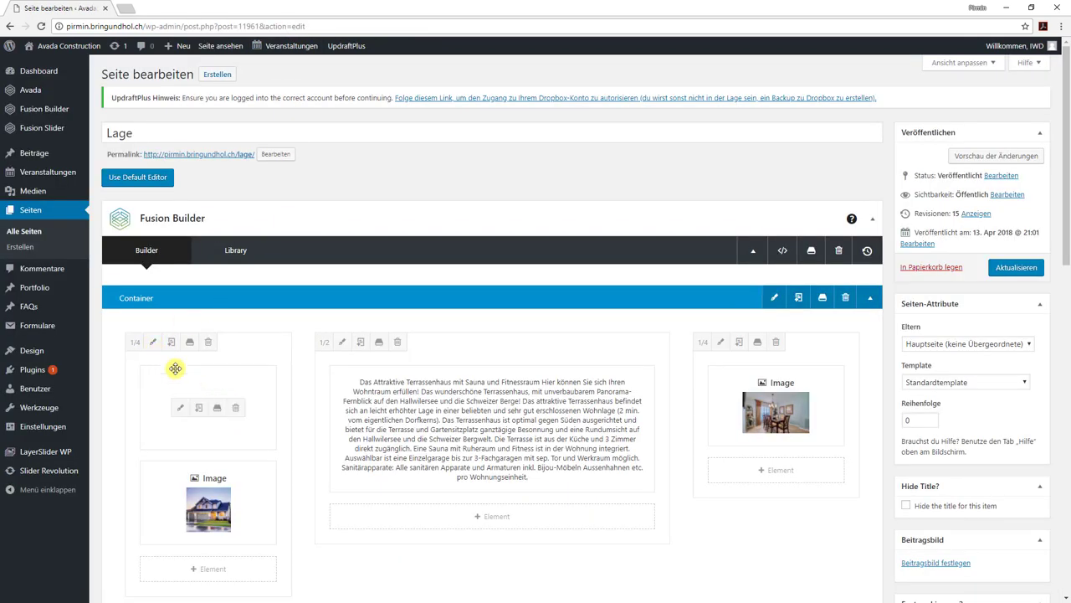
click(154, 343)
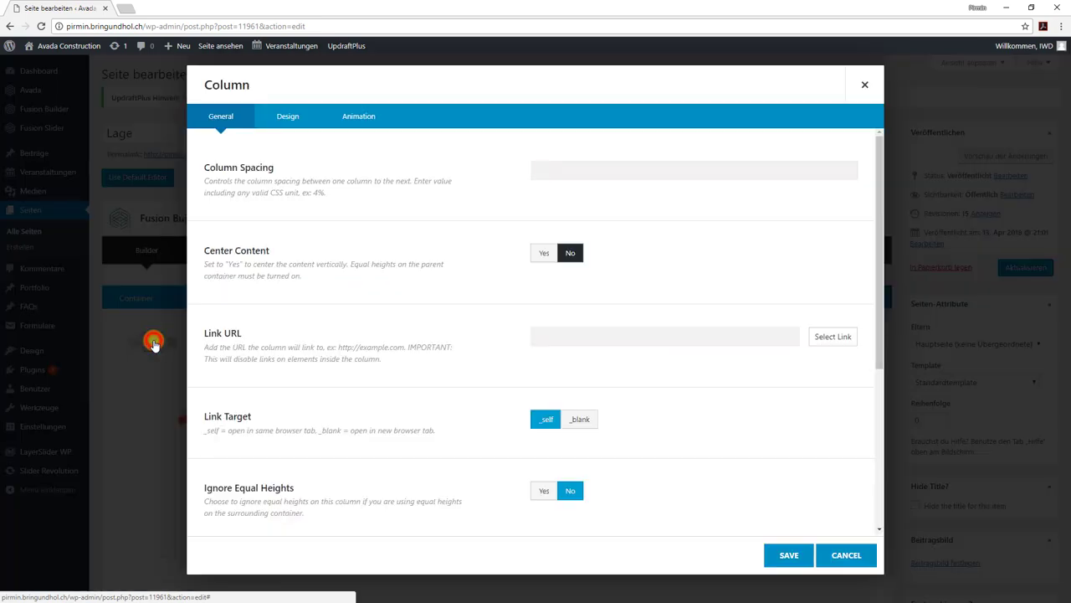
click(291, 115)
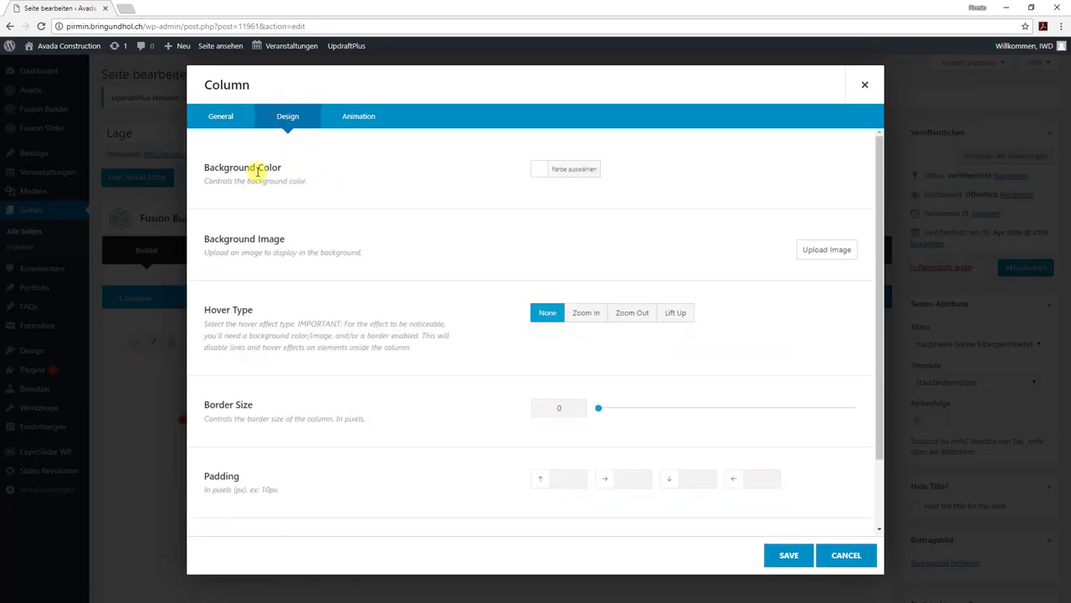
click(568, 171)
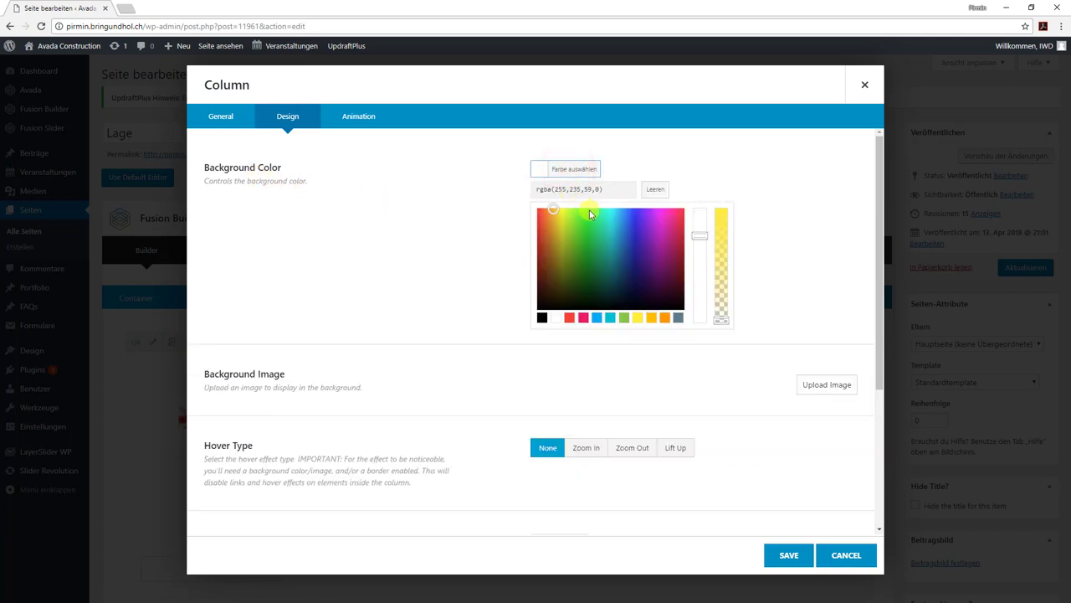
click(656, 242)
click(639, 316)
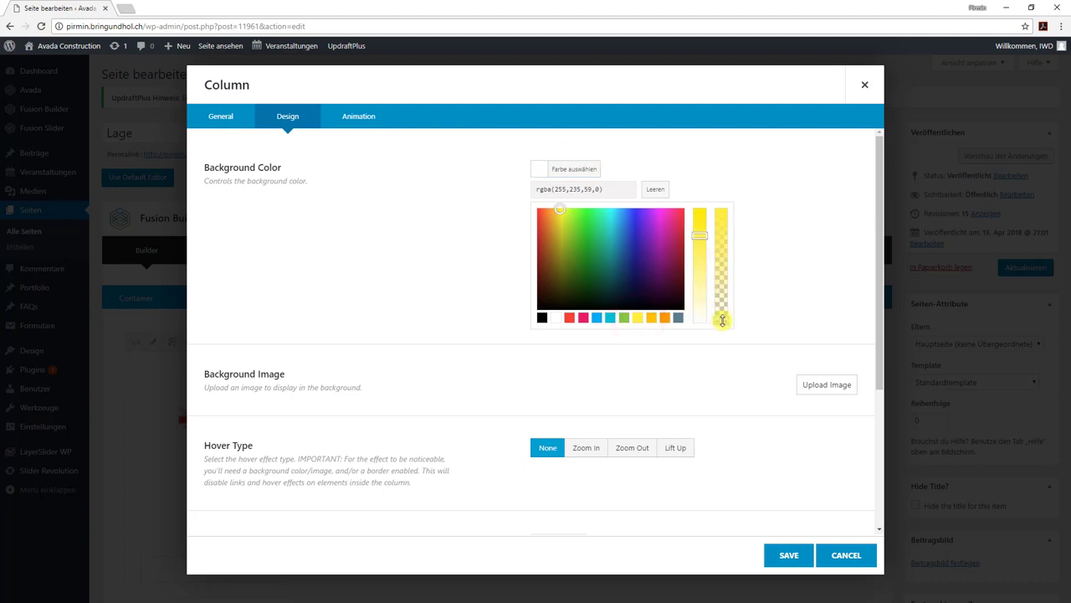
drag(721, 318, 723, 276)
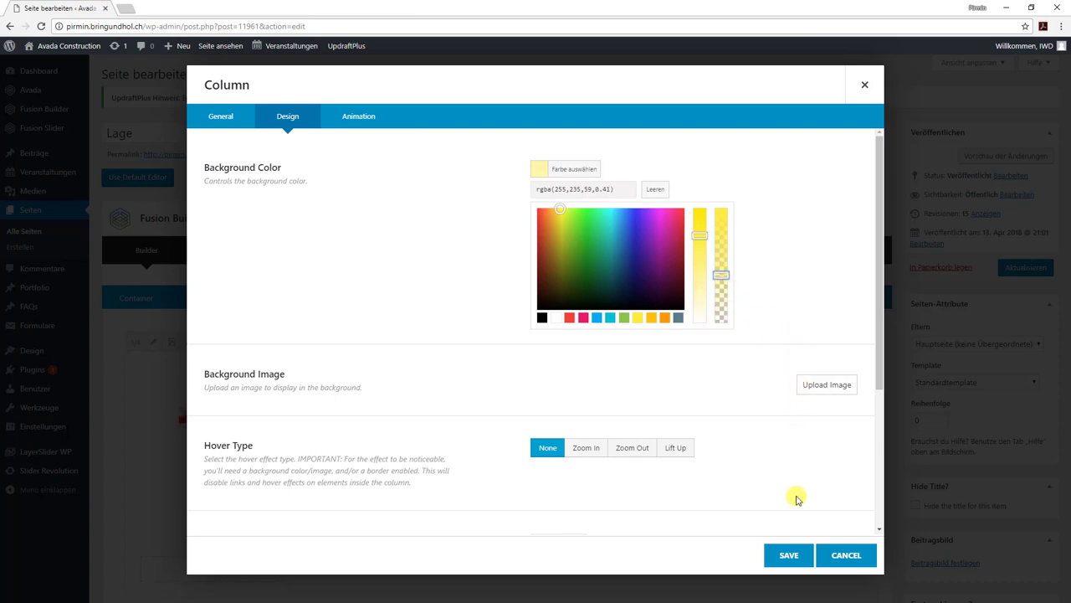
click(786, 555)
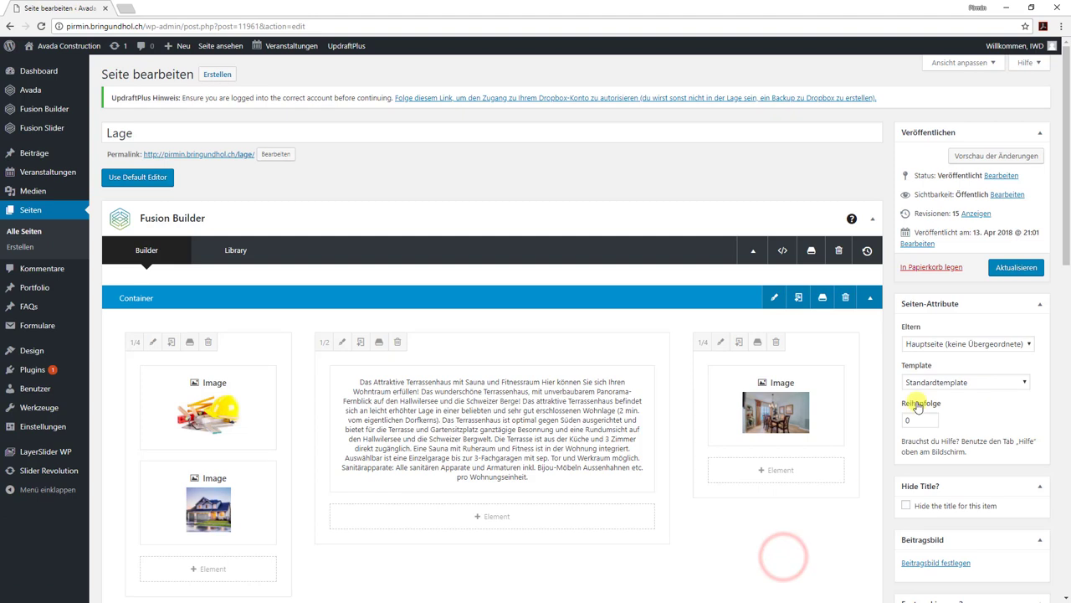
Step: Update the Lage page, check the first column on the live page, and return to editing
click(1014, 269)
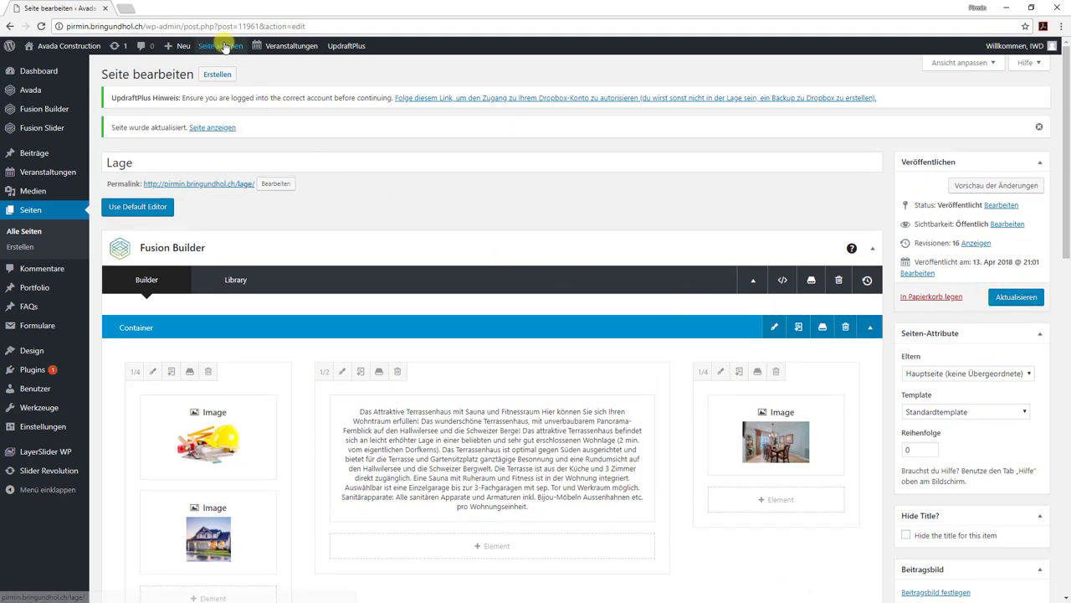
click(222, 47)
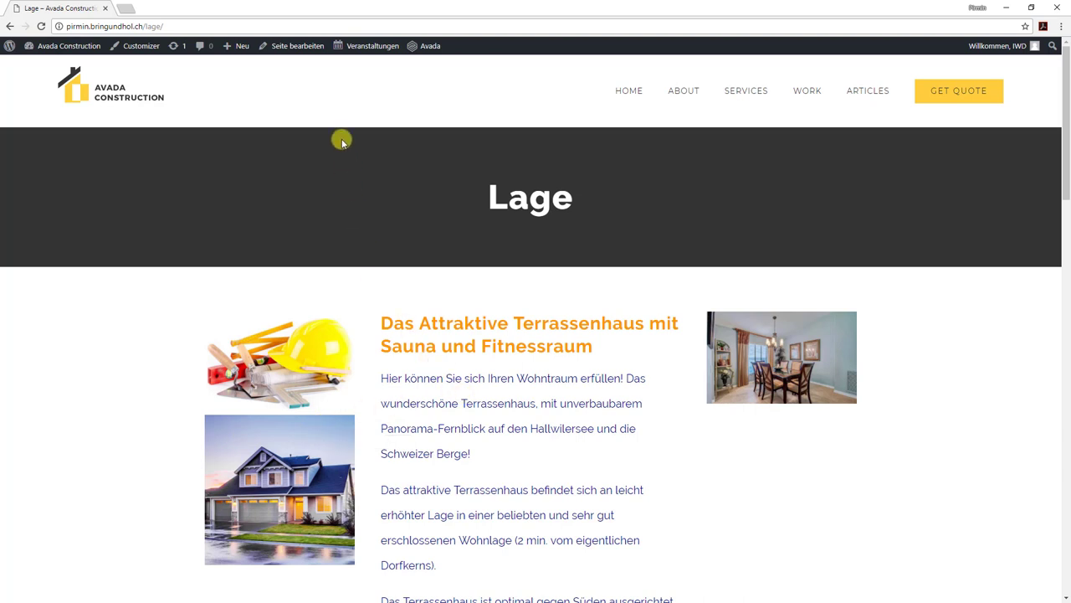
click(301, 46)
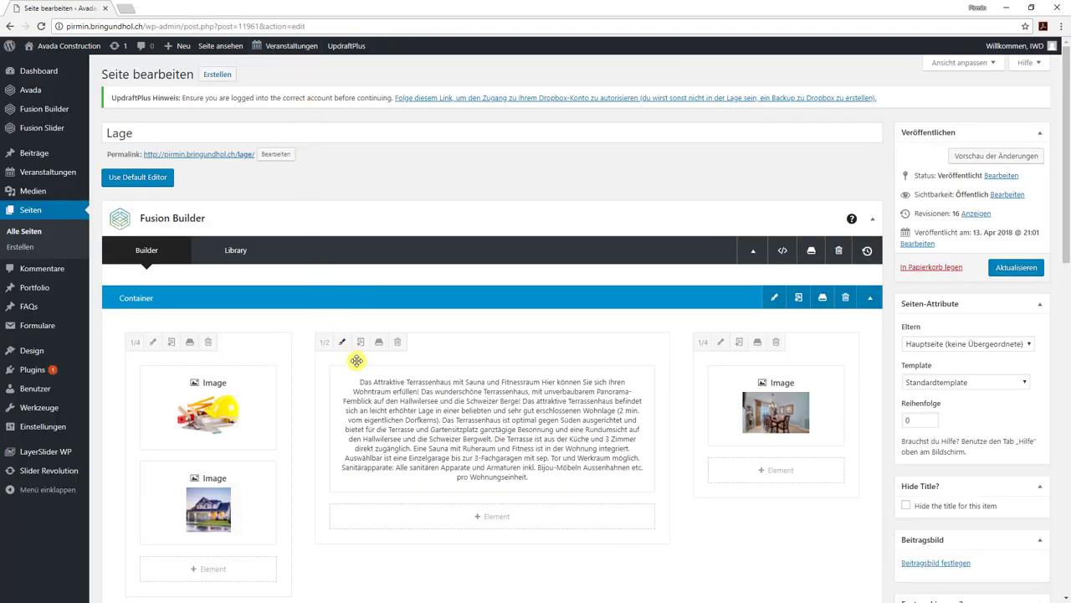
Step: Set the background color of the 1/2 text column to translucent yellow, rgba(255,235,59,0.45), and save the column settings
mouse_move(440, 419)
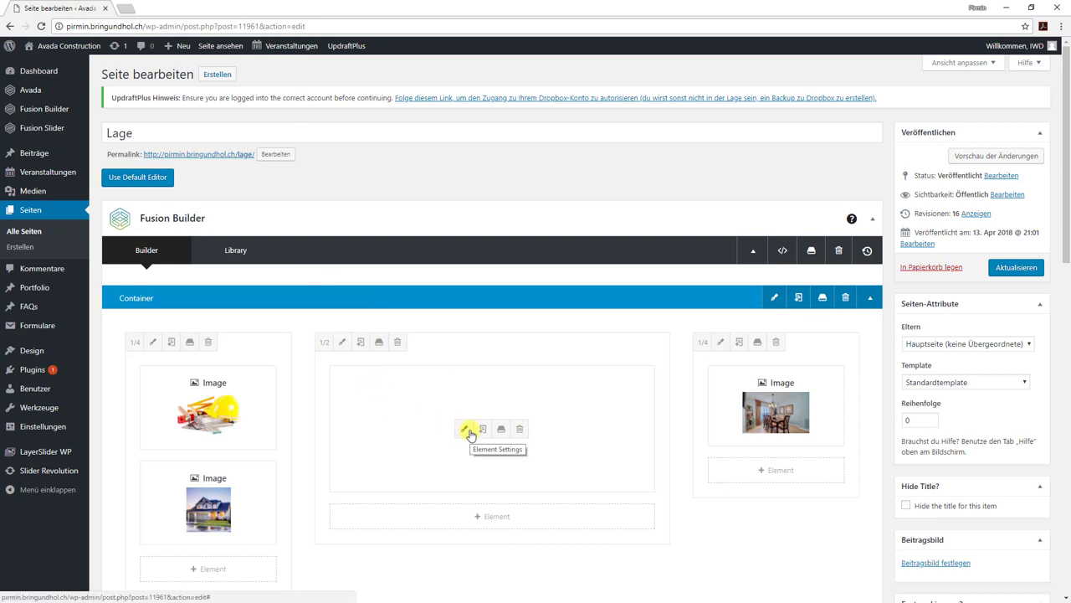
click(343, 344)
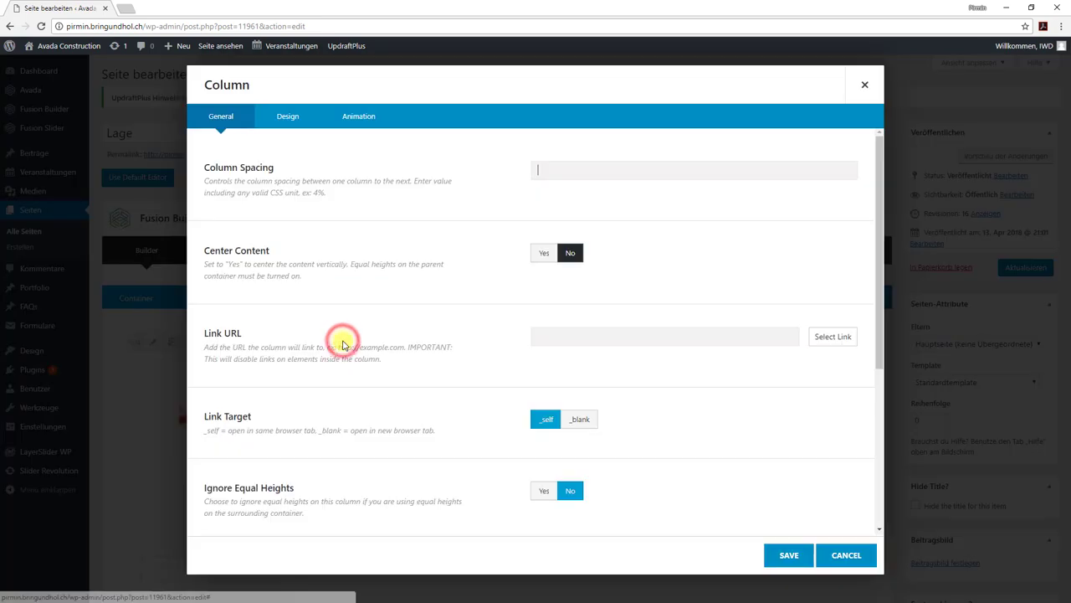
click(287, 117)
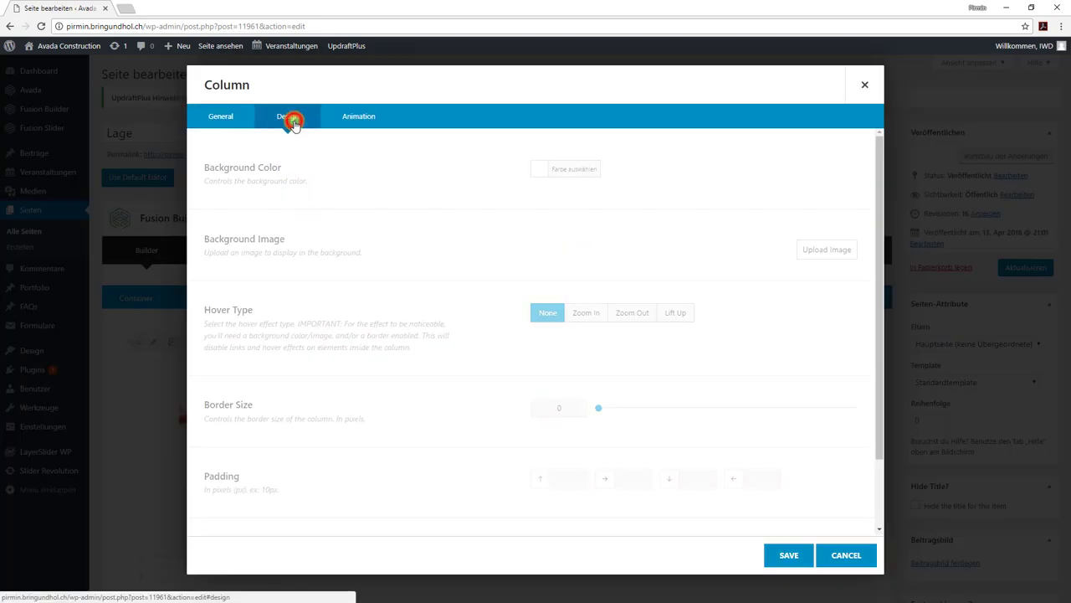
click(539, 169)
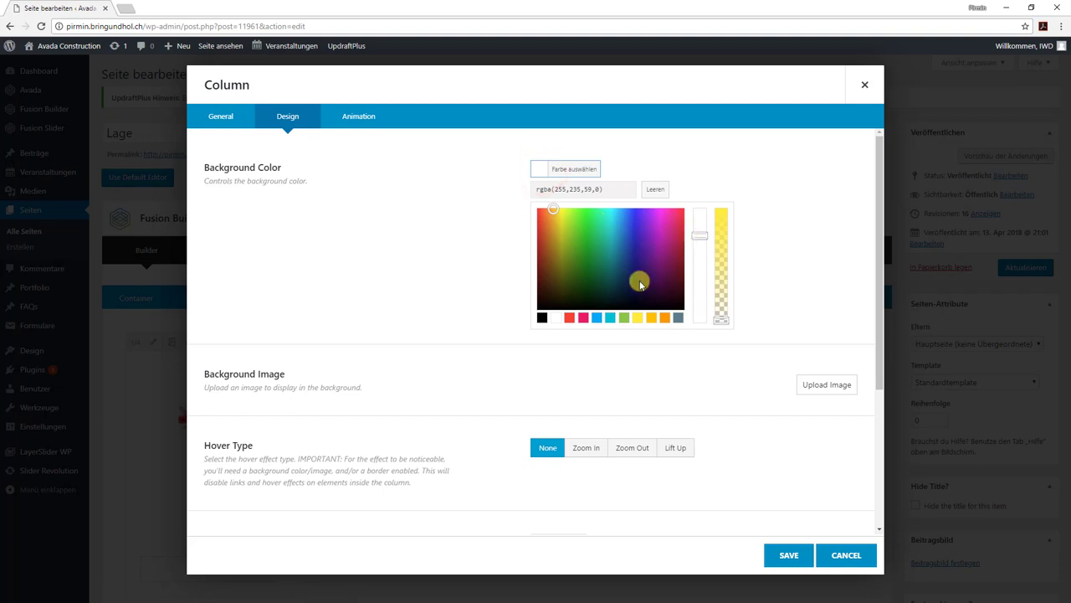
click(638, 318)
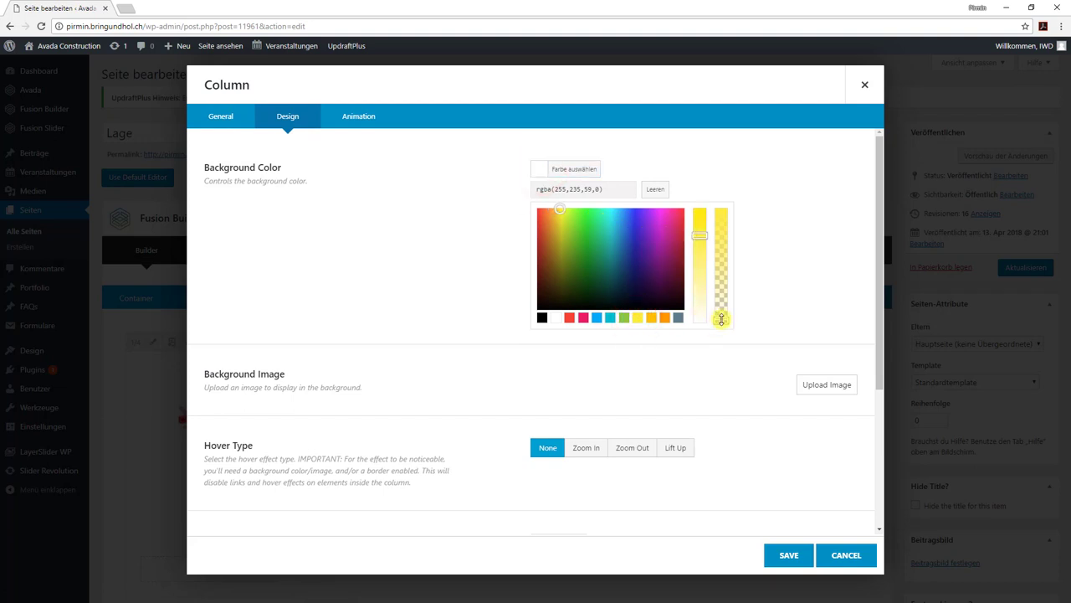
drag(721, 318, 726, 266)
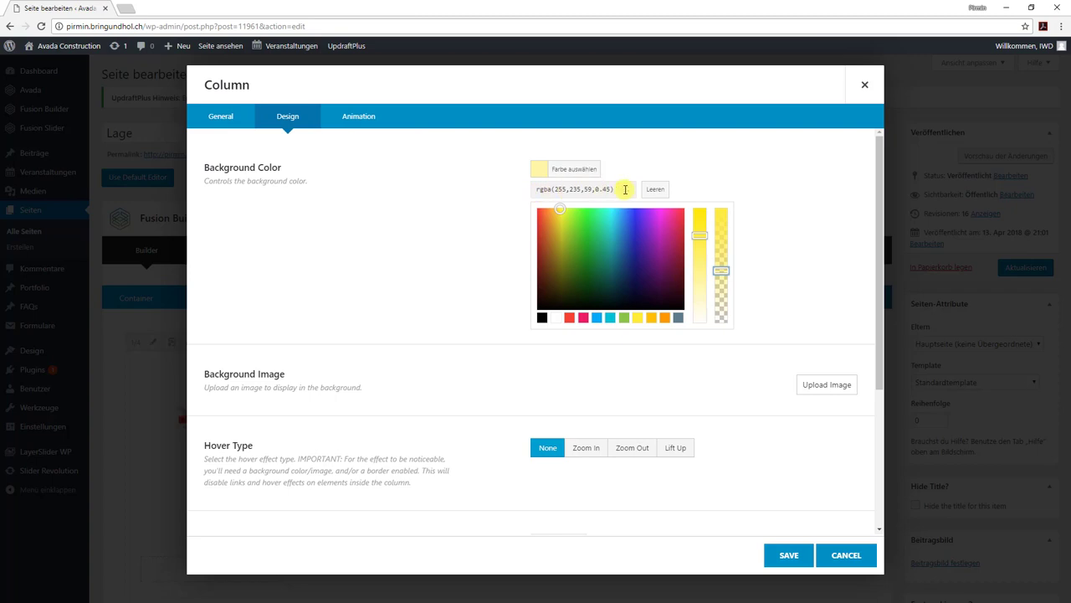
click(790, 554)
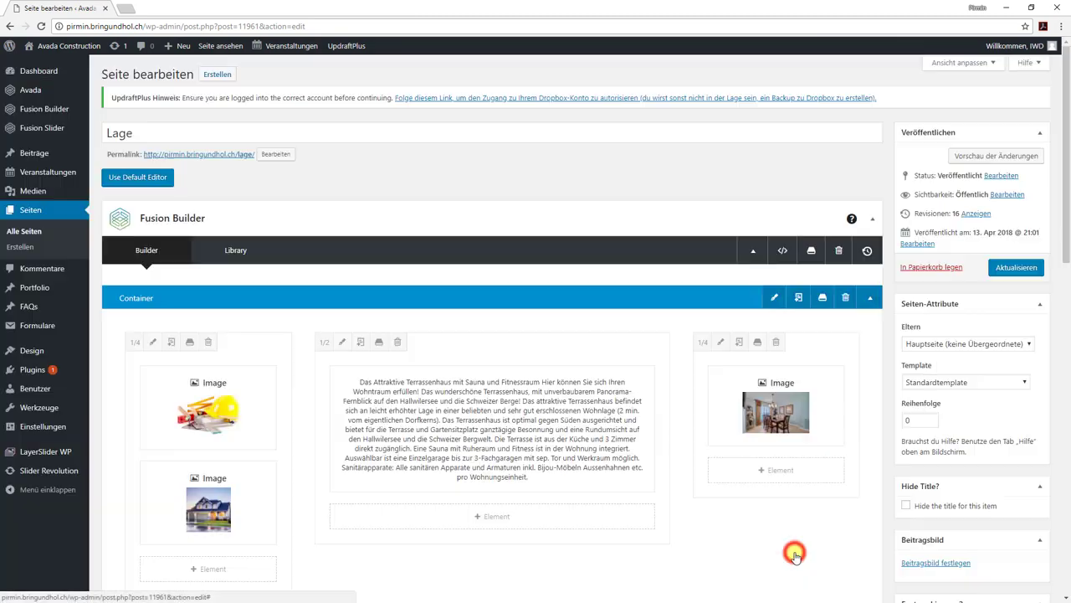
Step: Update the Lage page, check the text column's background on the live page, and reopen the page for editing
click(1010, 269)
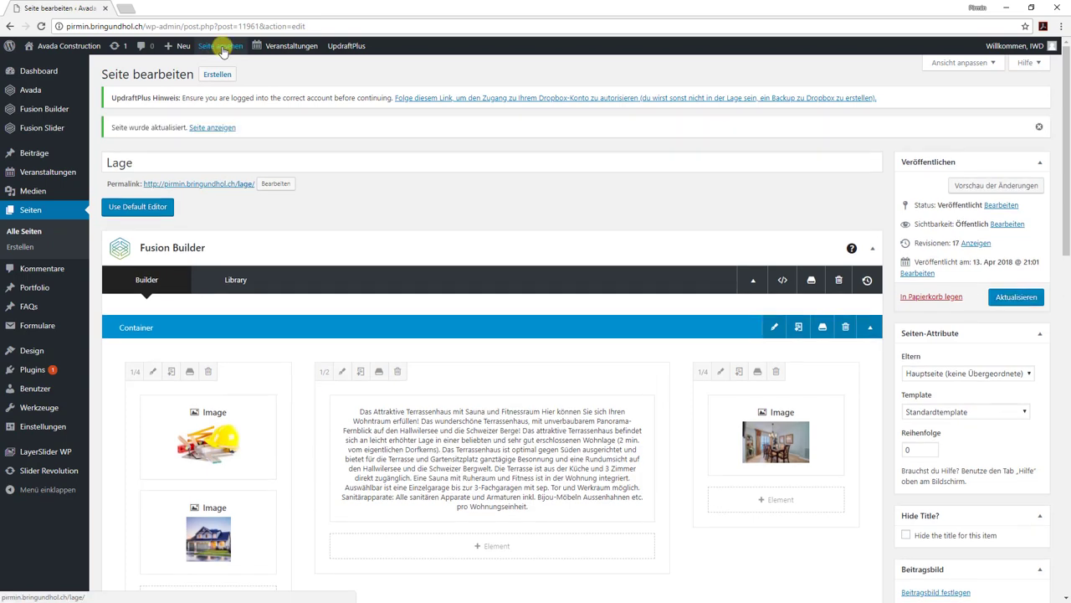
click(223, 48)
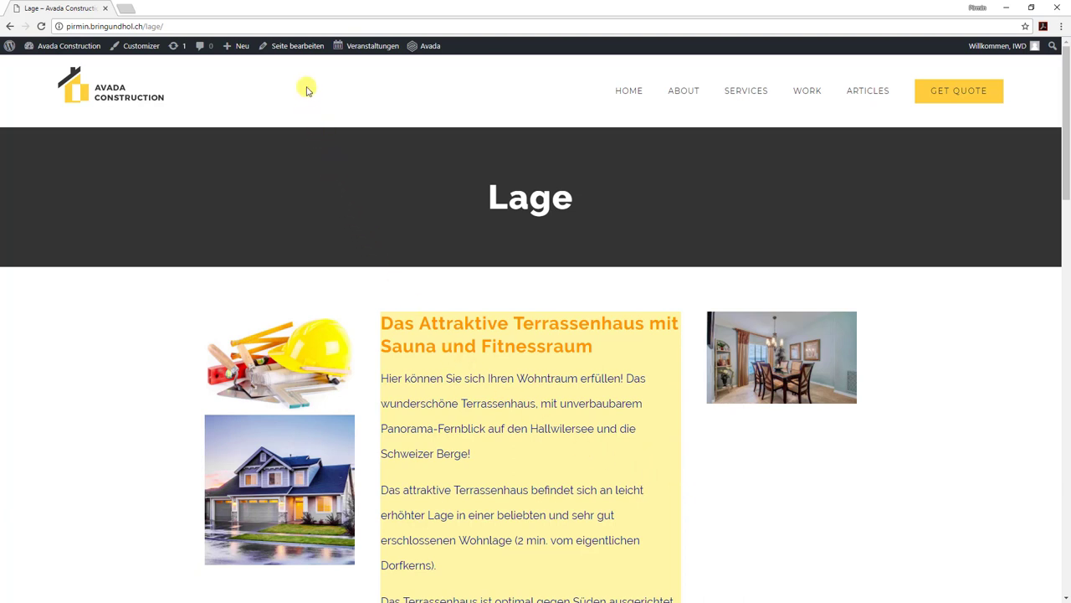
click(297, 45)
mouse_move(293, 47)
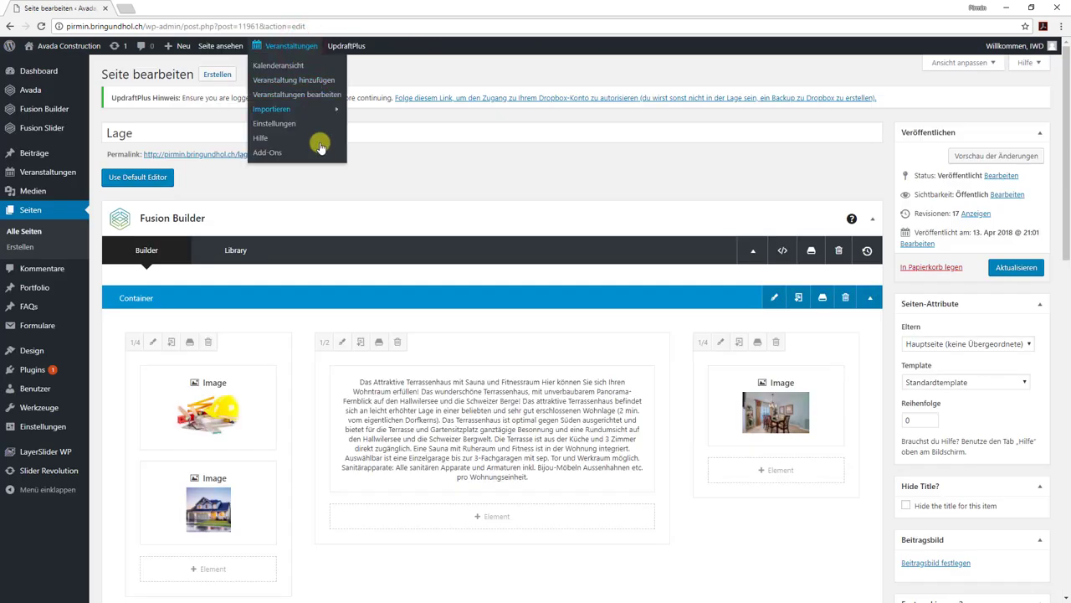
Step: Copy the background color value from the 1/2 text column's design settings
click(342, 342)
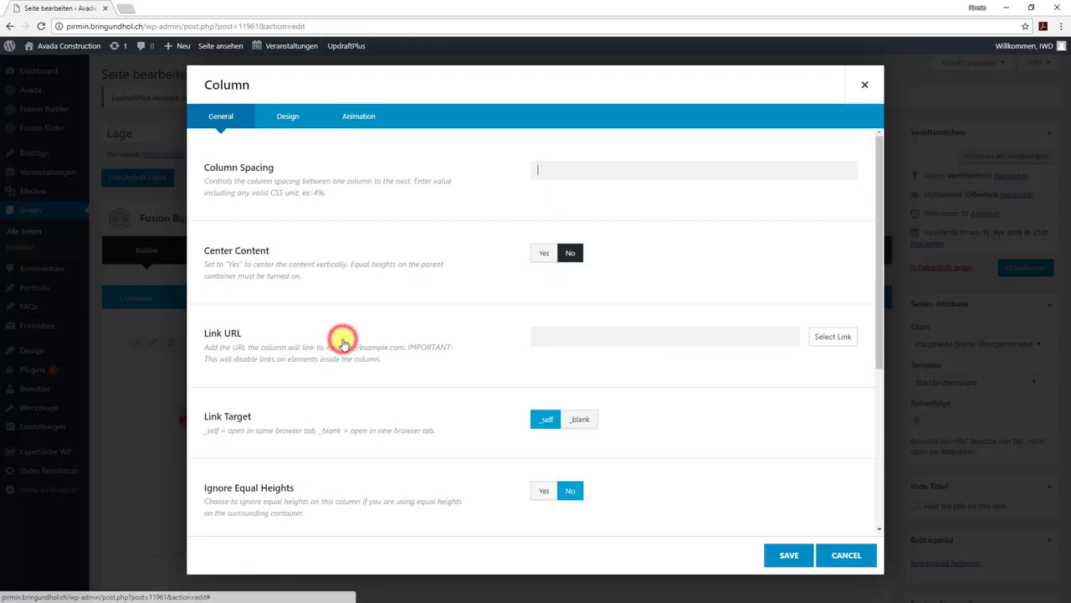
click(288, 115)
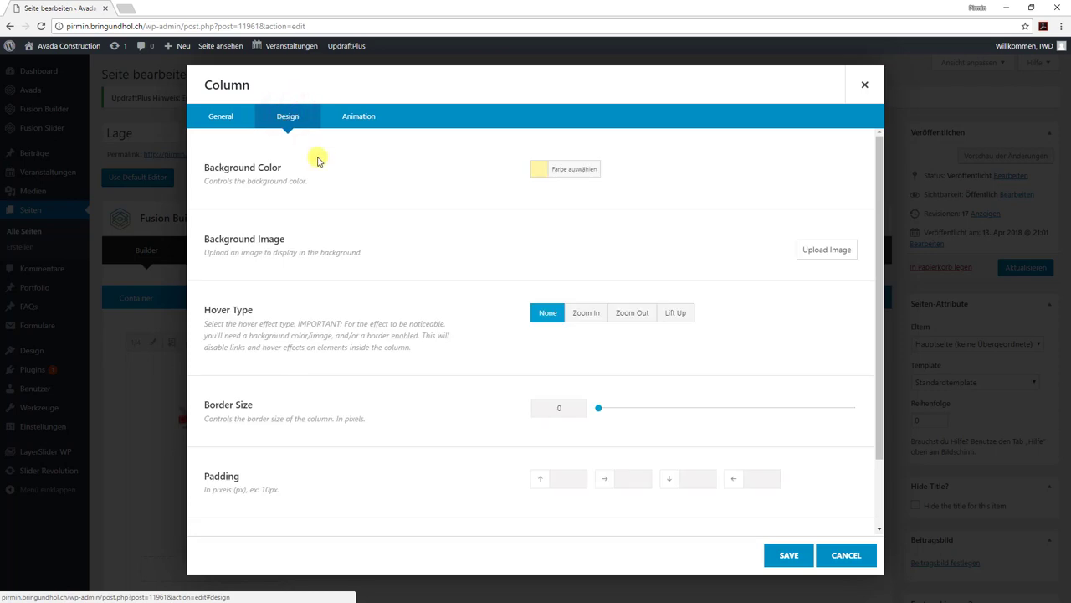
click(543, 171)
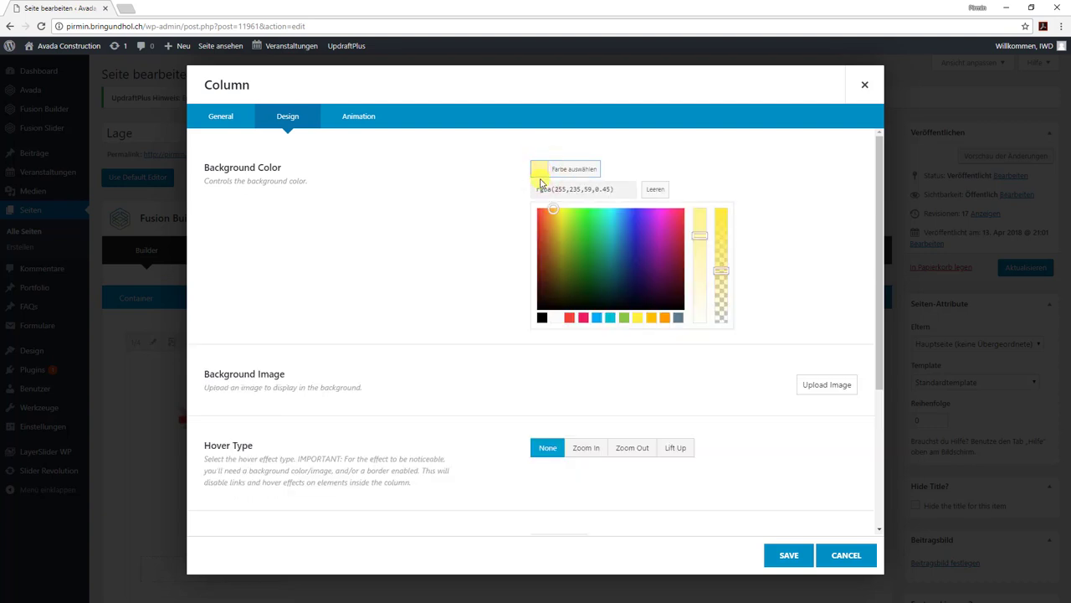
drag(622, 190, 535, 189)
key(ctrl+c)
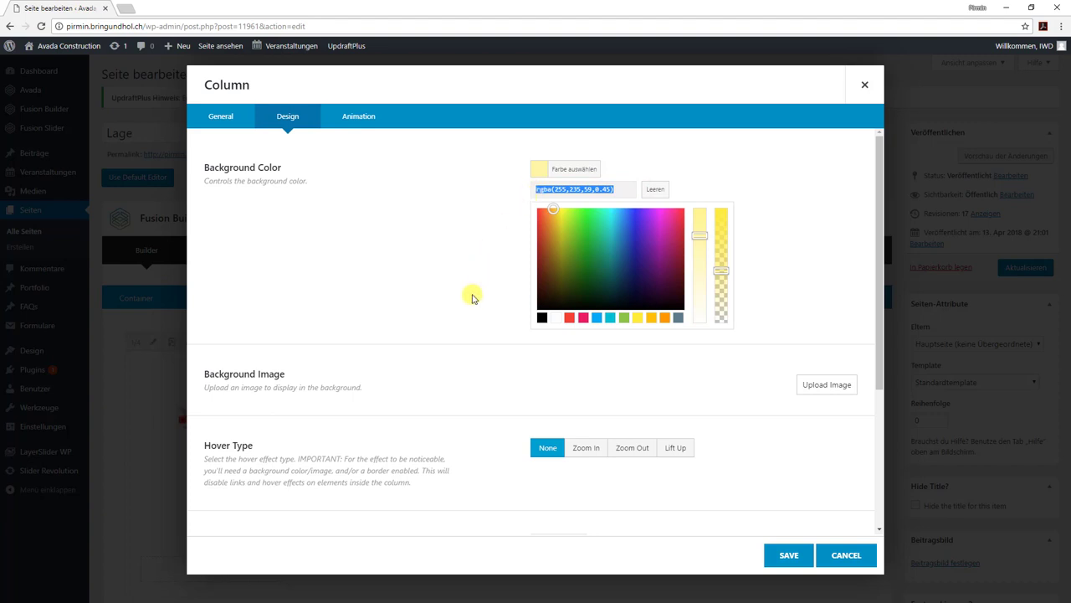
Step: Give the 1/2 text column a border of size 10 in the copied color rgba(255,235,59,0.45), and save the column settings
scroll(471, 297, down, 3)
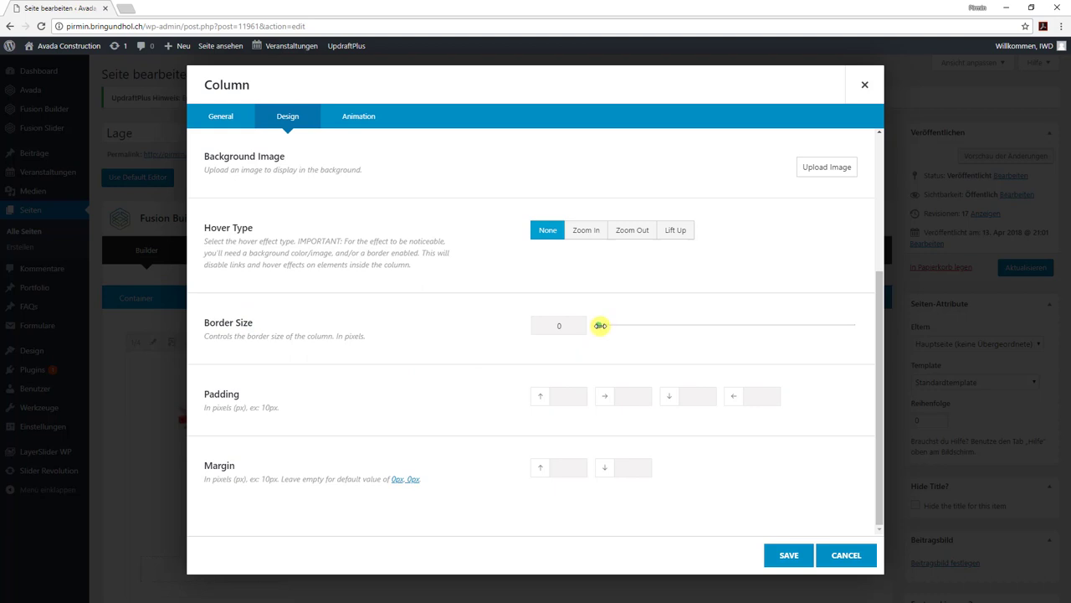
drag(599, 325, 648, 325)
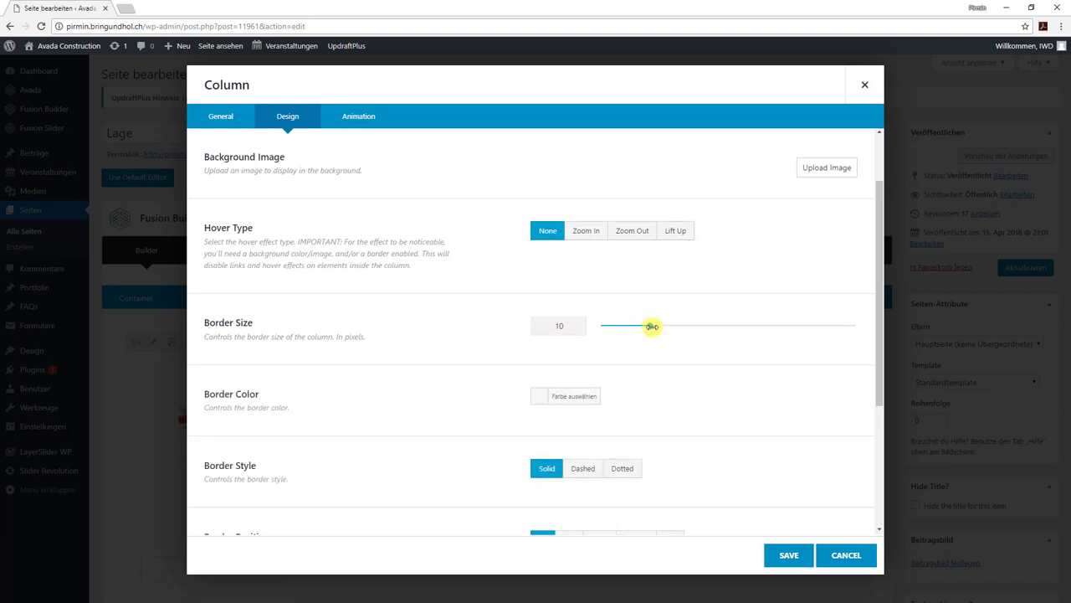
click(542, 399)
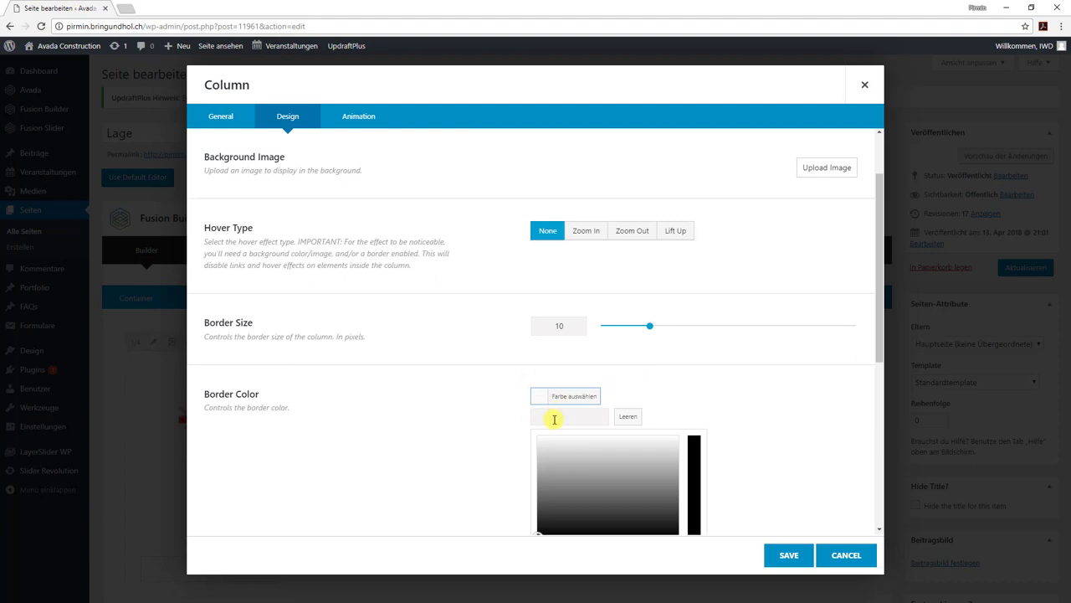
click(554, 420)
key(ctrl+v)
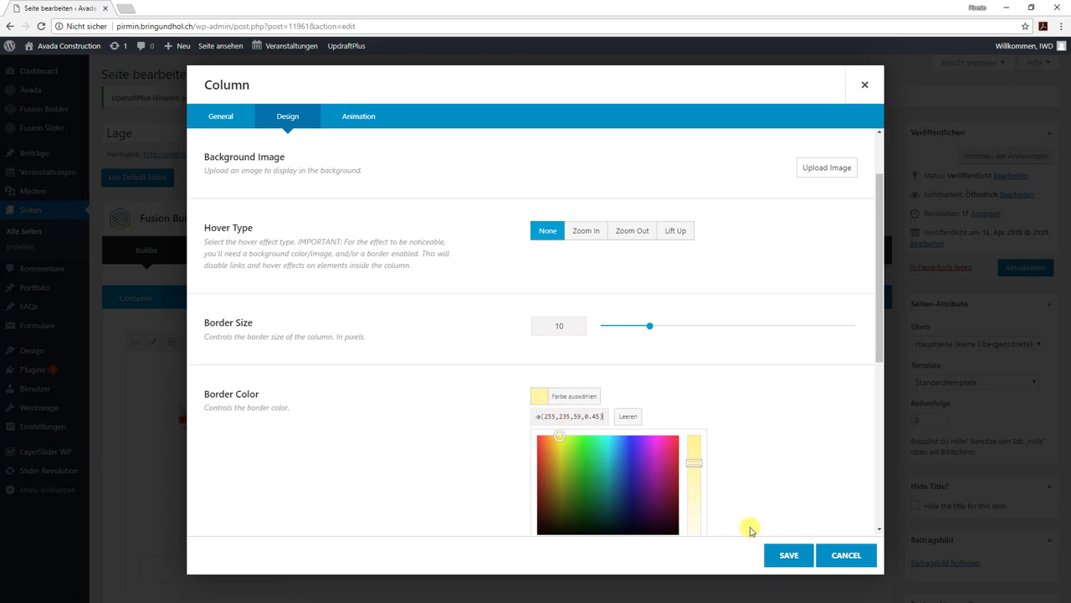
click(785, 557)
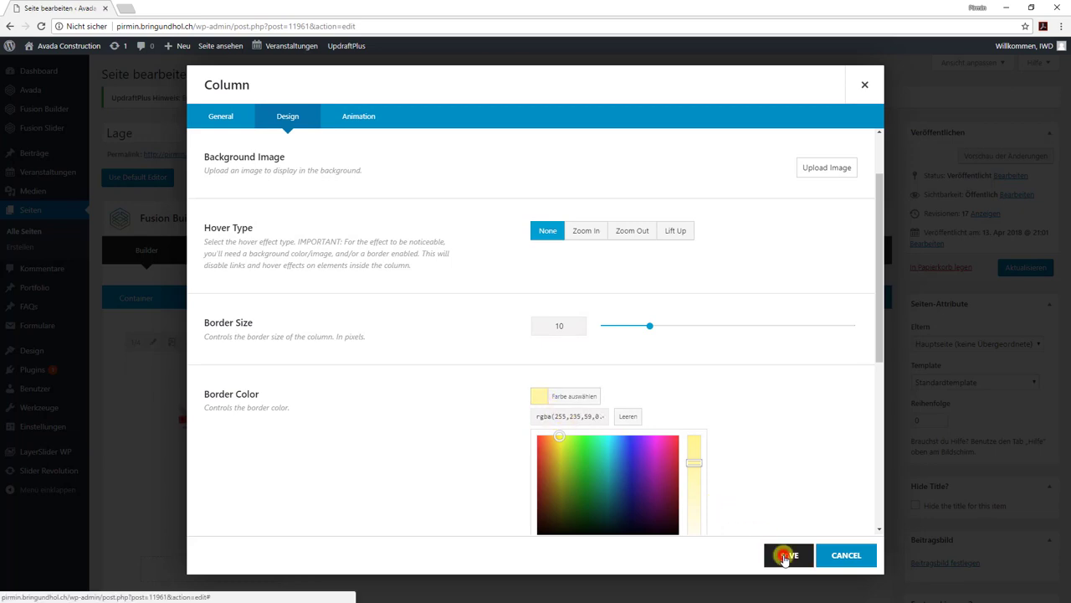
Step: Update the Lage page and inspect the text column's border along its full height on the live page
click(1032, 270)
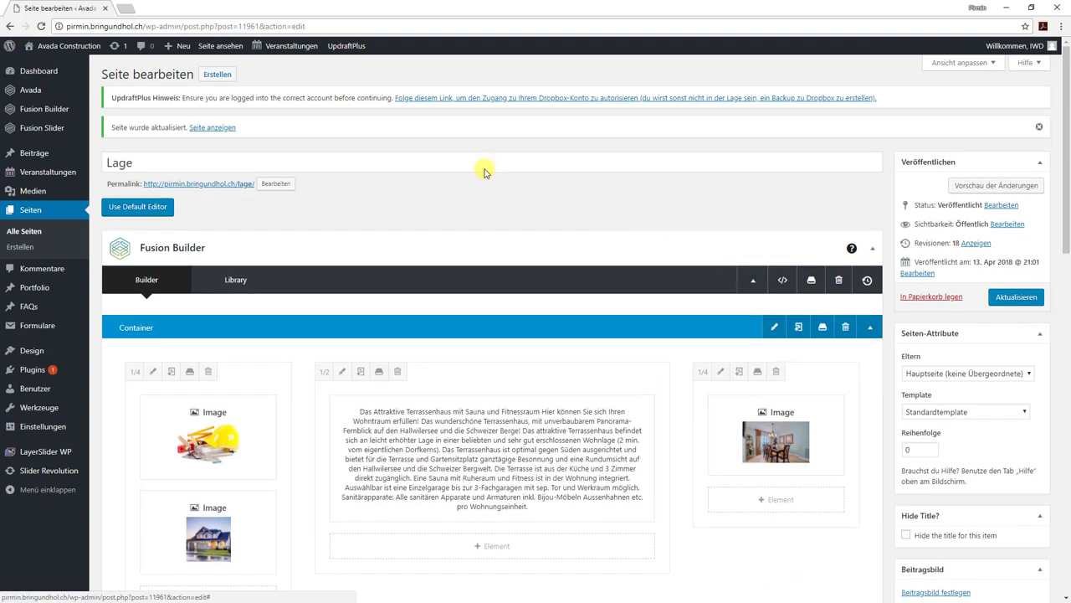
click(217, 46)
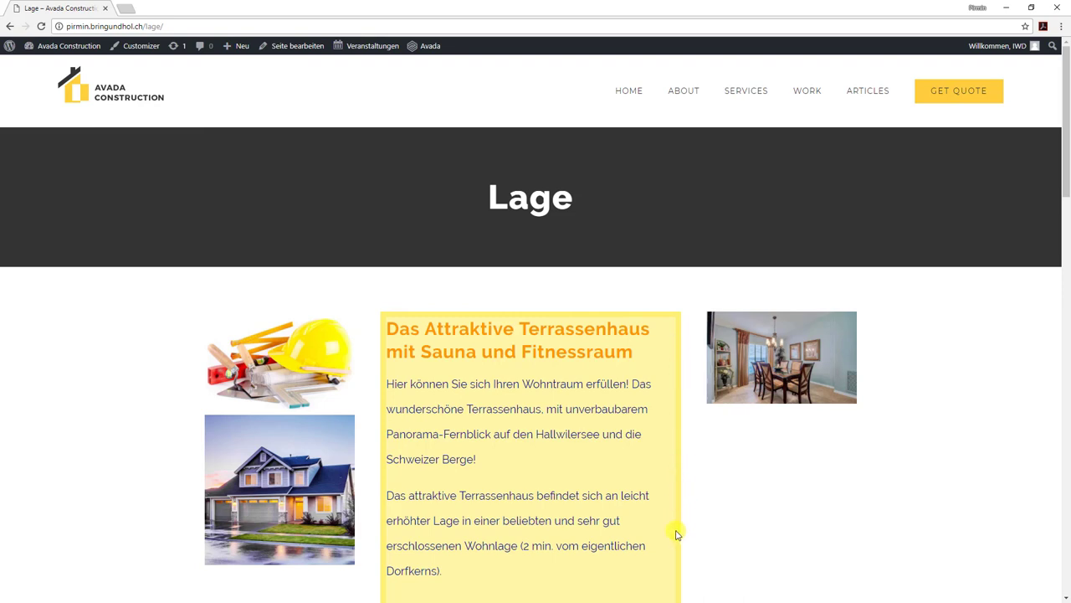
scroll(678, 534, down, 6)
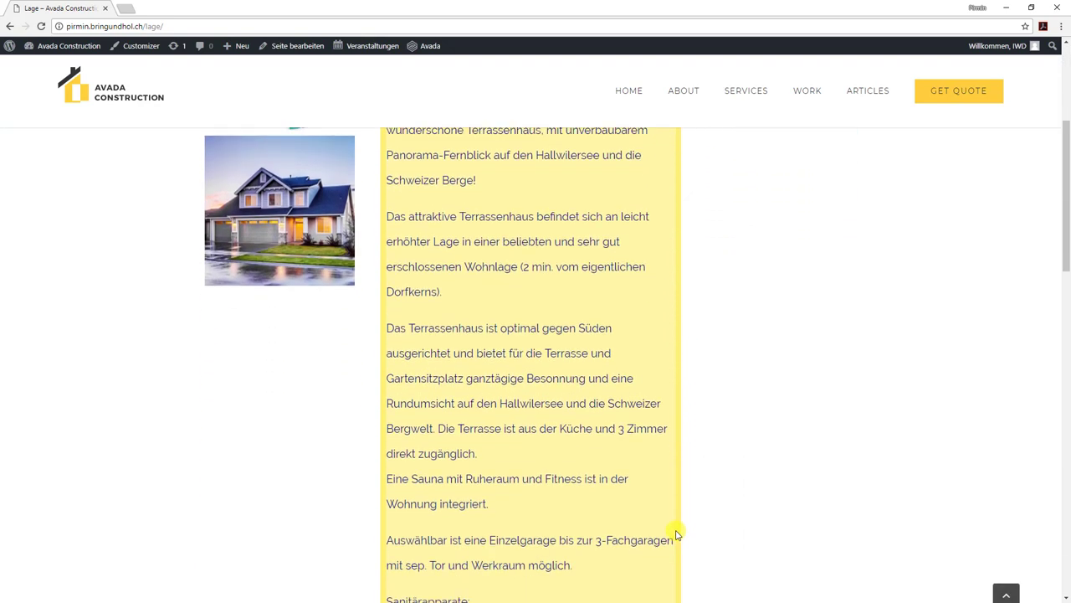
scroll(653, 452, up, 6)
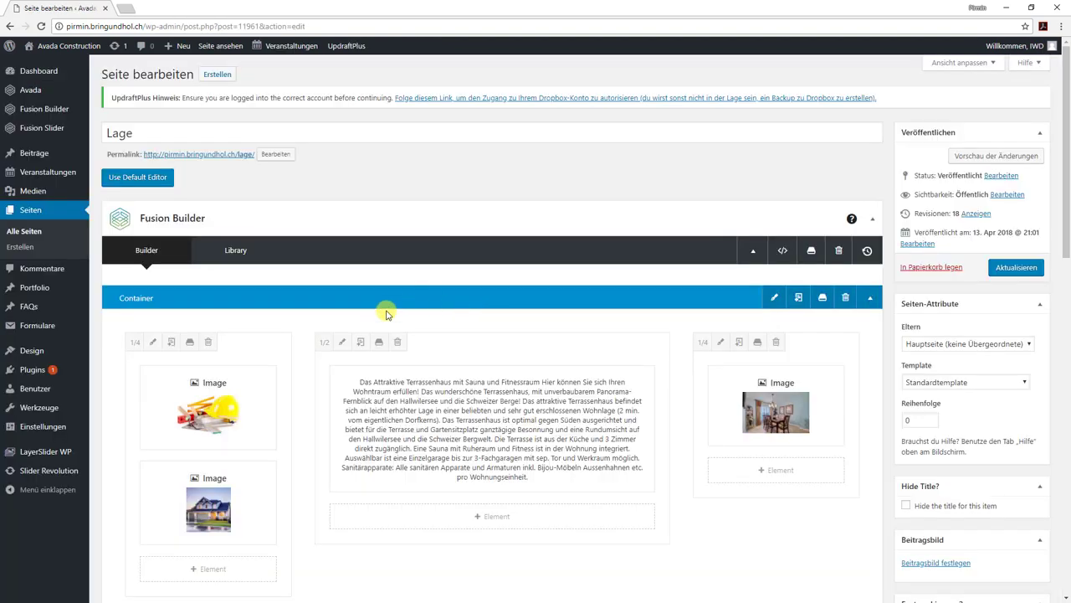
Step: Compare the color pickers for the background and border colors in the 1/2 text column's design settings
click(343, 343)
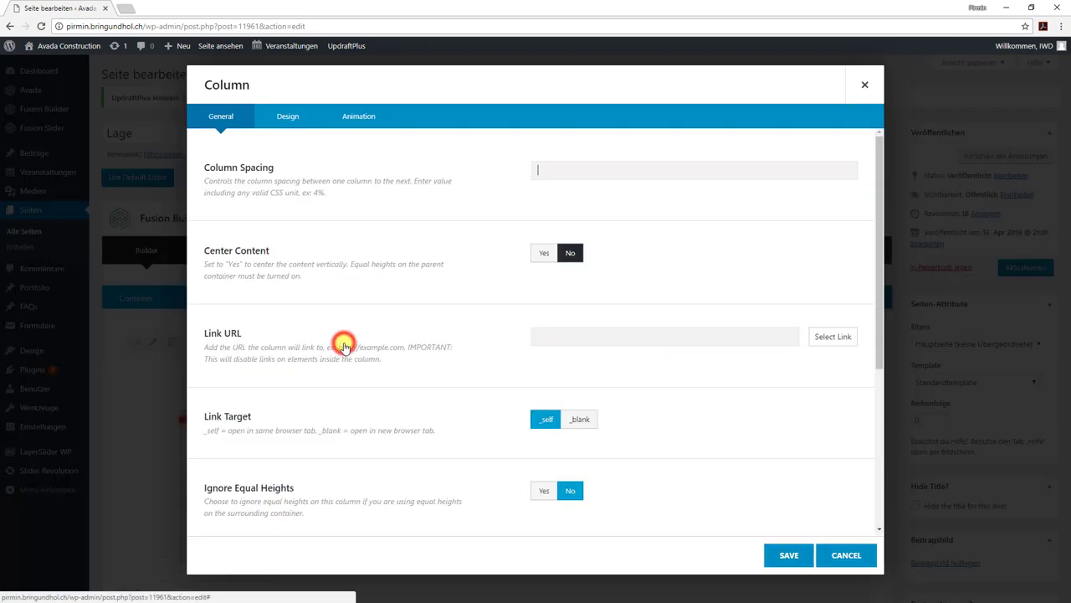
click(306, 117)
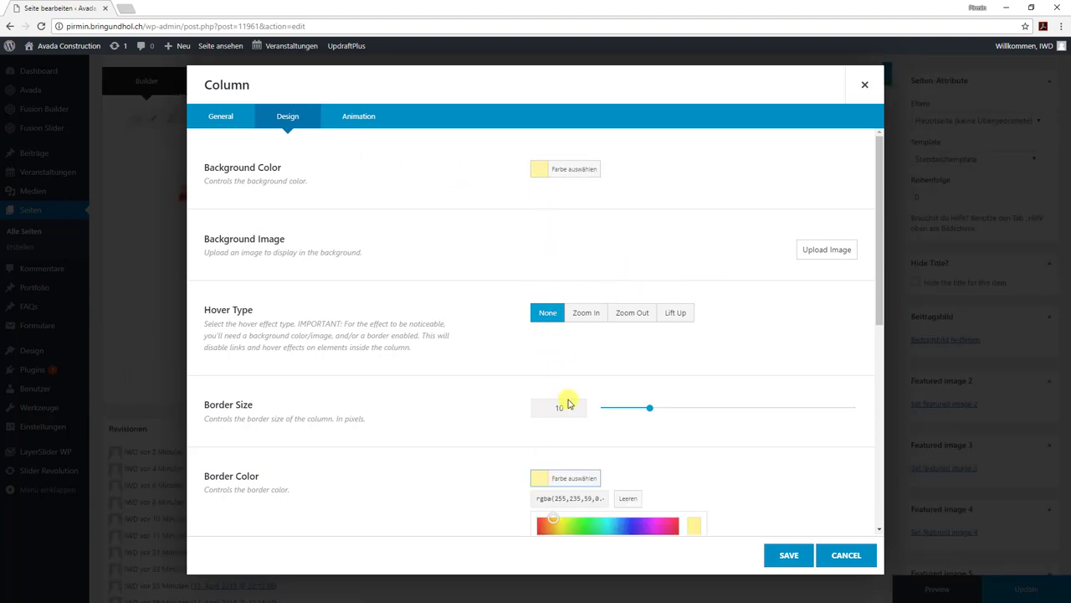
click(703, 466)
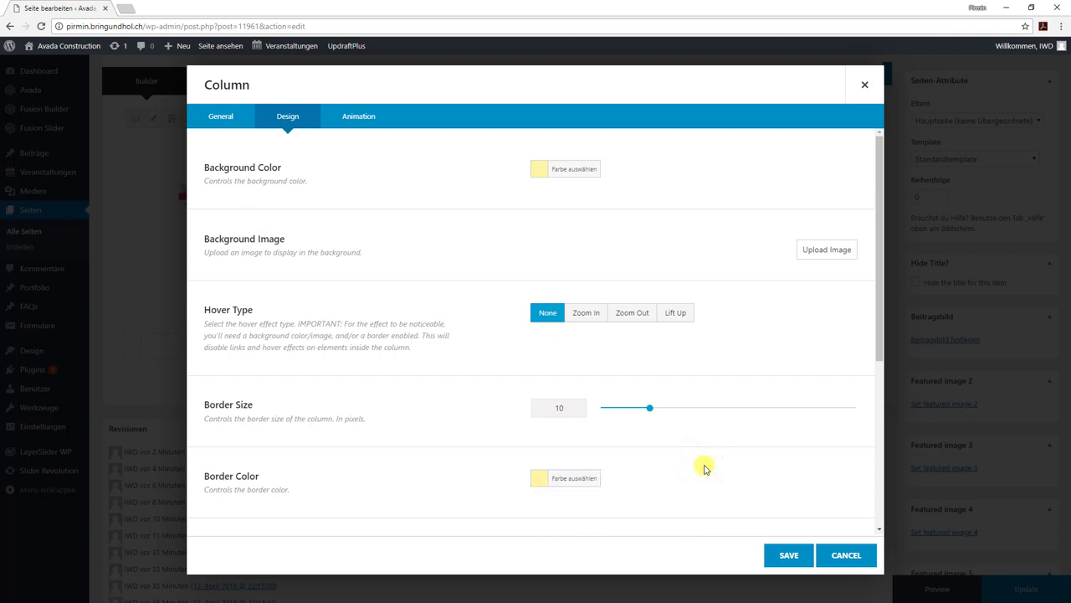
click(539, 173)
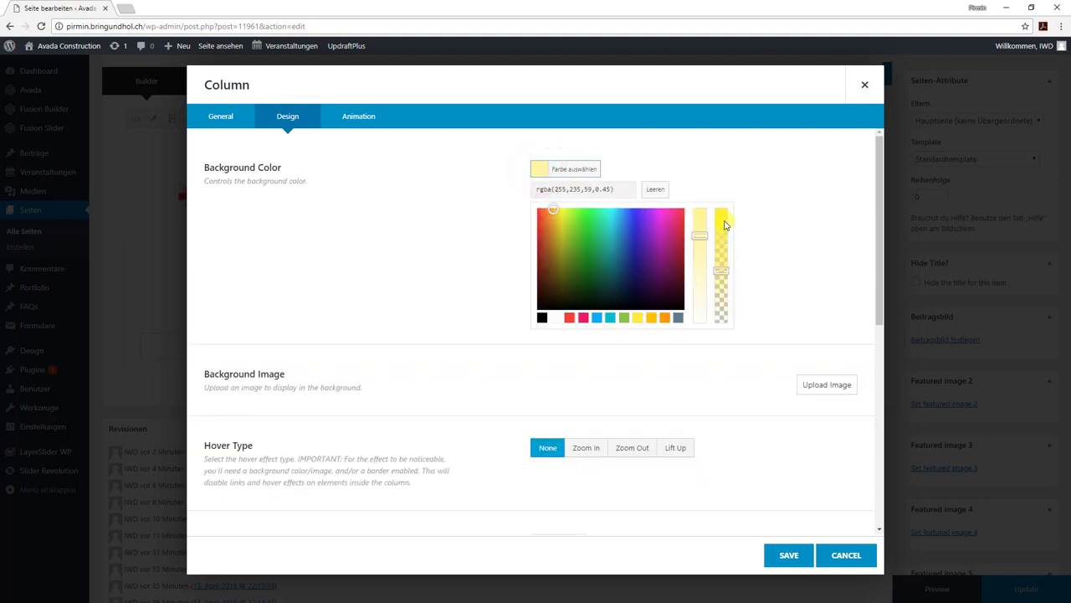
scroll(689, 371, down, 4)
click(544, 283)
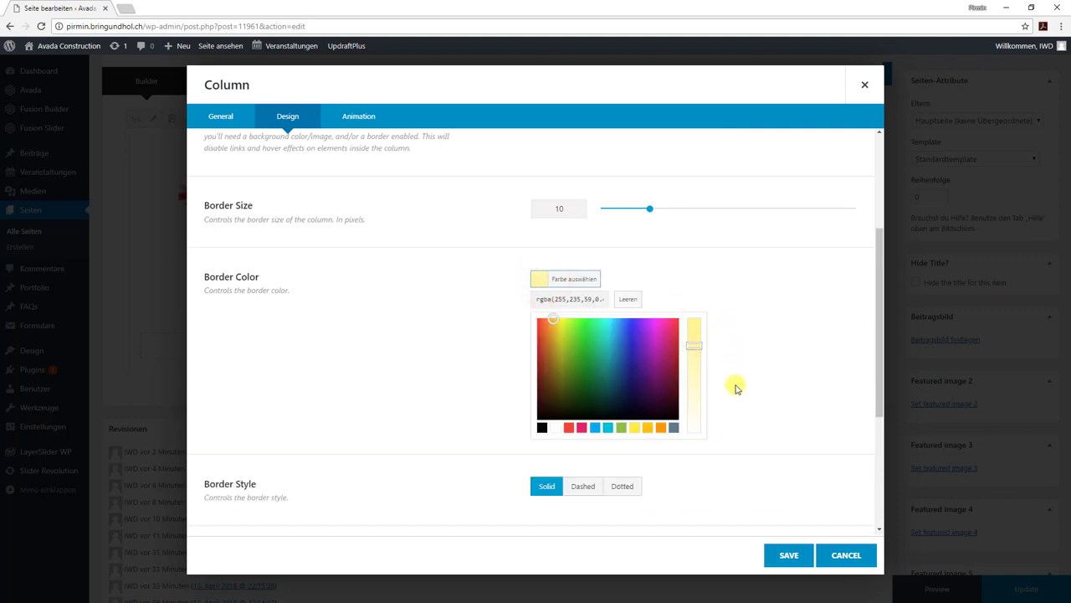
click(698, 346)
scroll(813, 296, up, 4)
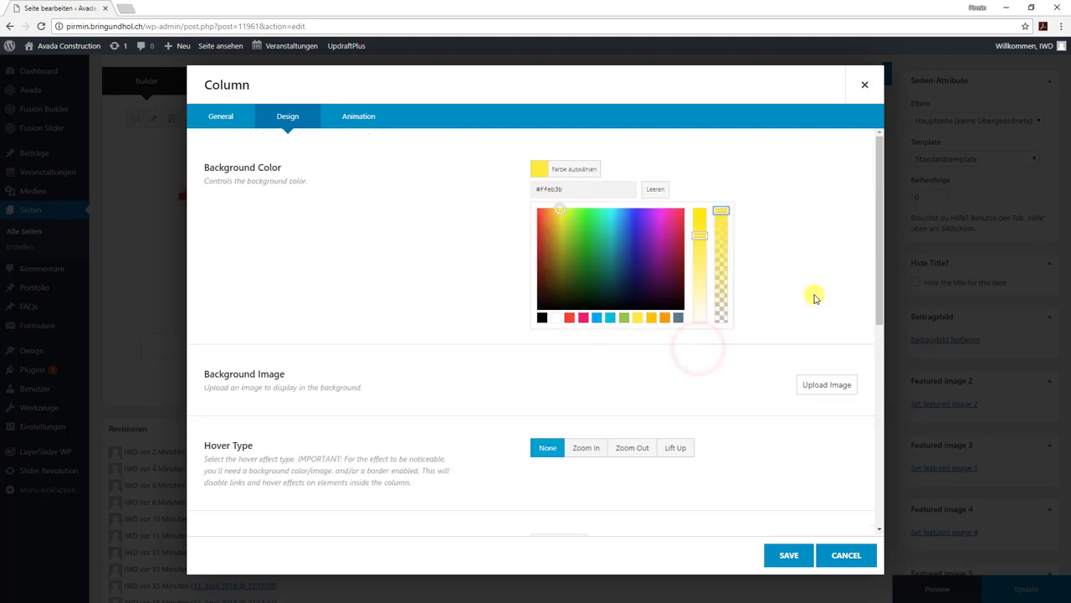
Step: Set the text column's background color to a fully opaque light yellow, #fff4b2
click(723, 211)
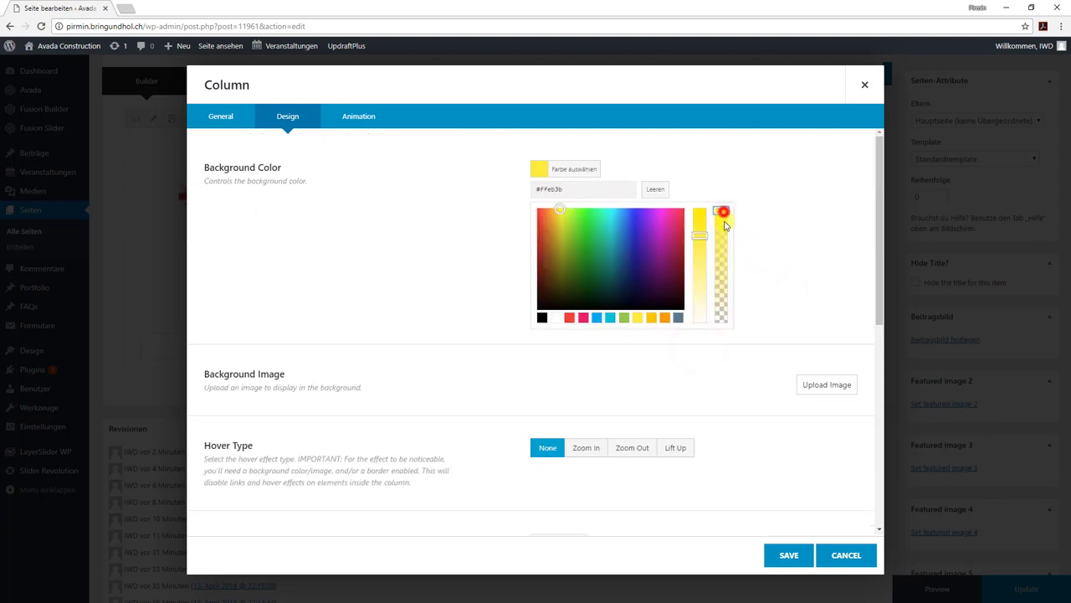
drag(725, 226, 725, 222)
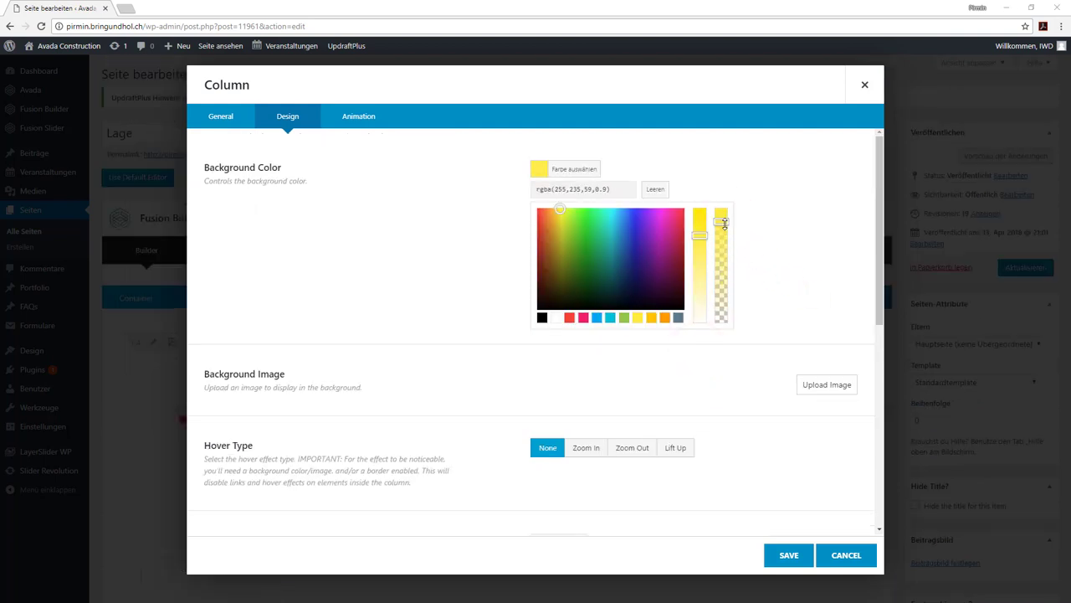
drag(724, 222, 725, 211)
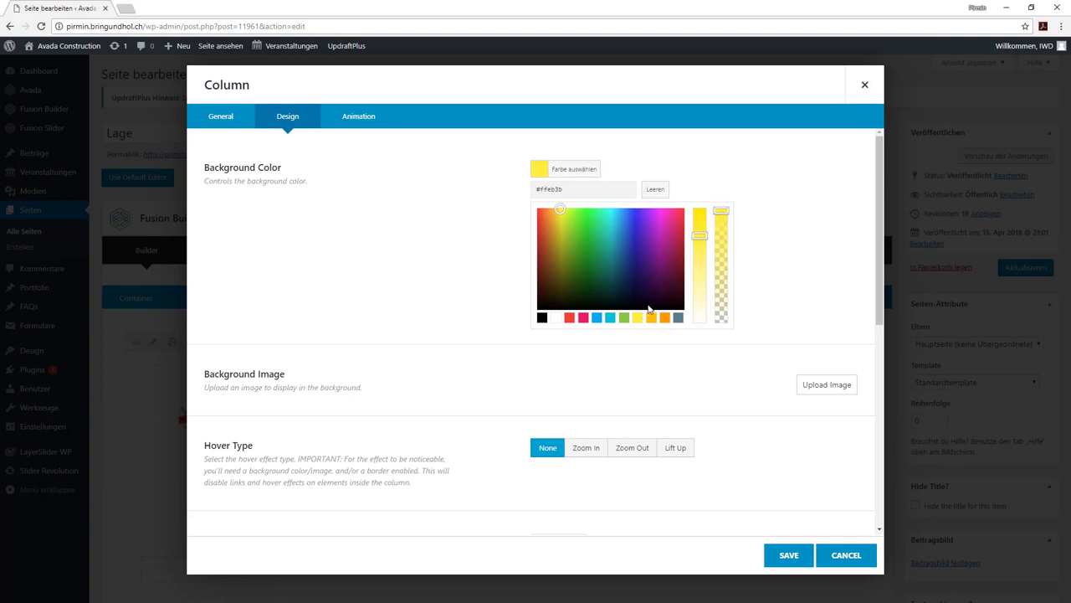
drag(702, 236, 702, 289)
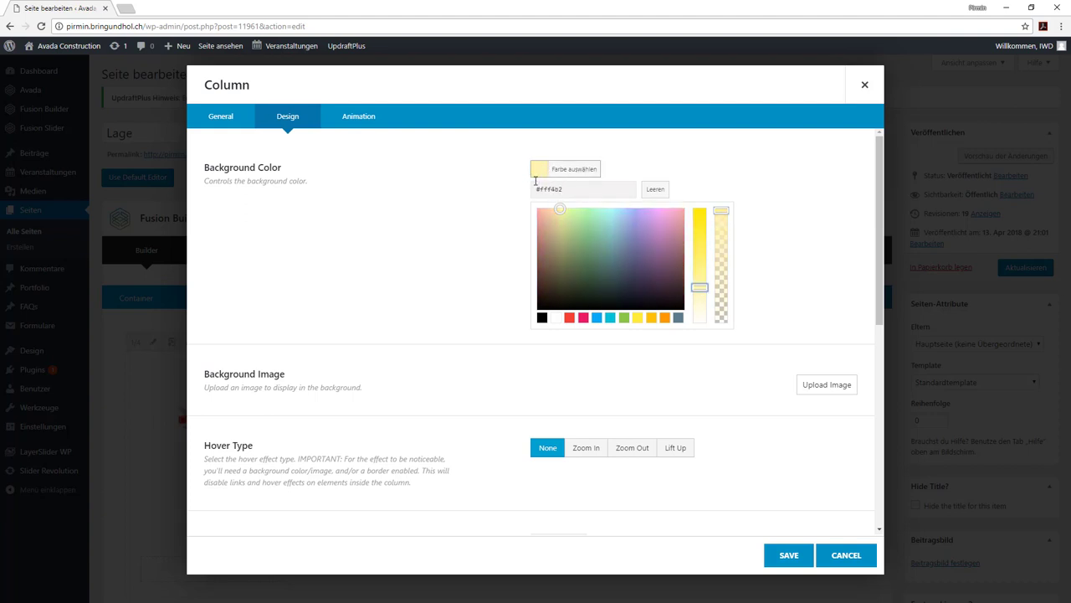
Step: Copy the background color #fff4b2 into the text column's border color and save the column settings
drag(588, 190, 534, 192)
key(ctrl+c)
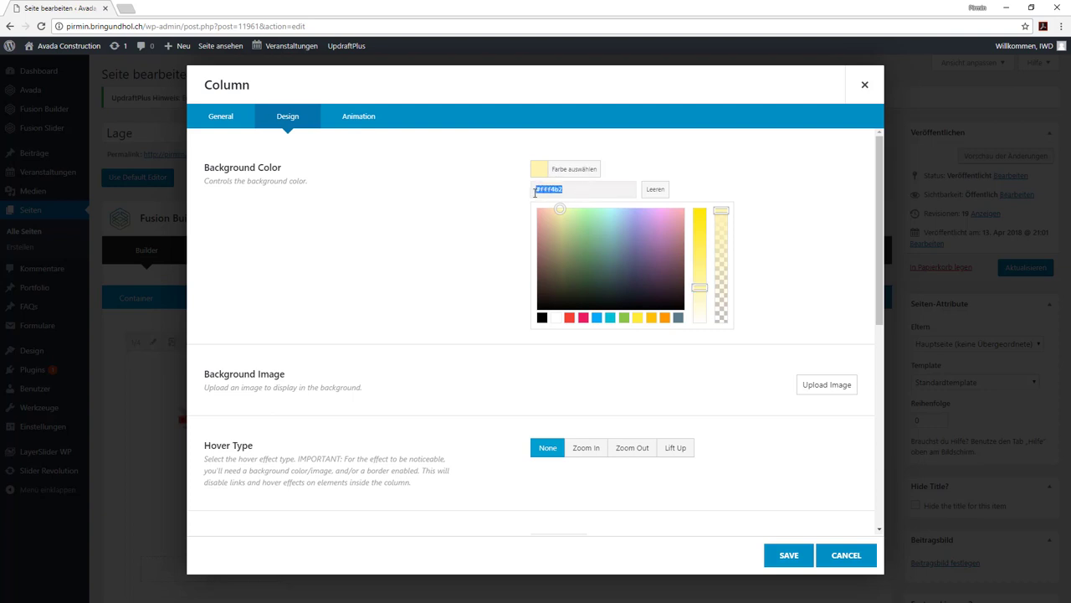
scroll(509, 277, down, 3)
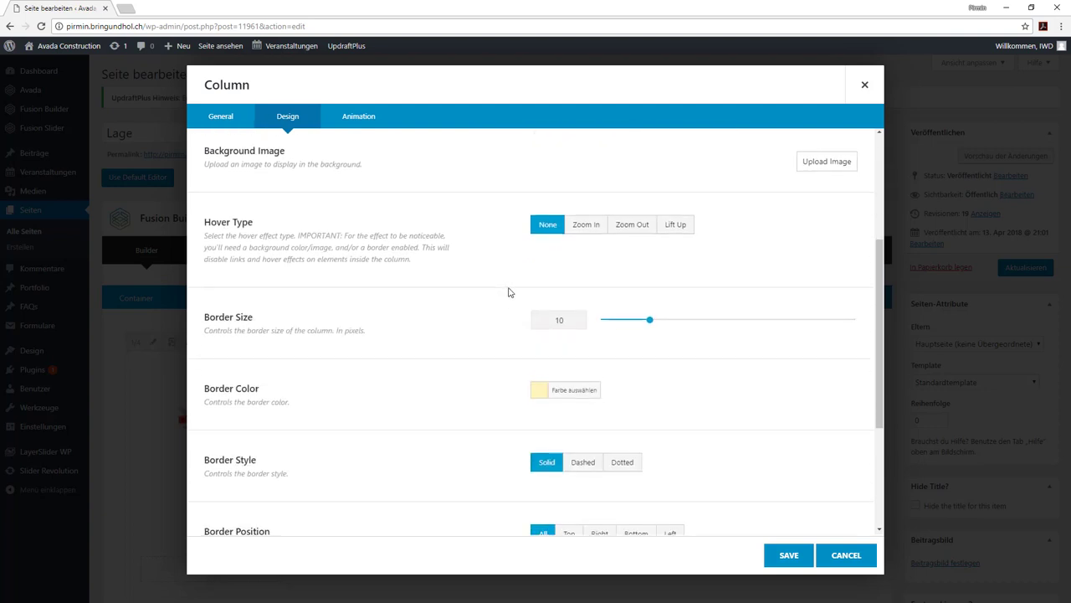
click(540, 389)
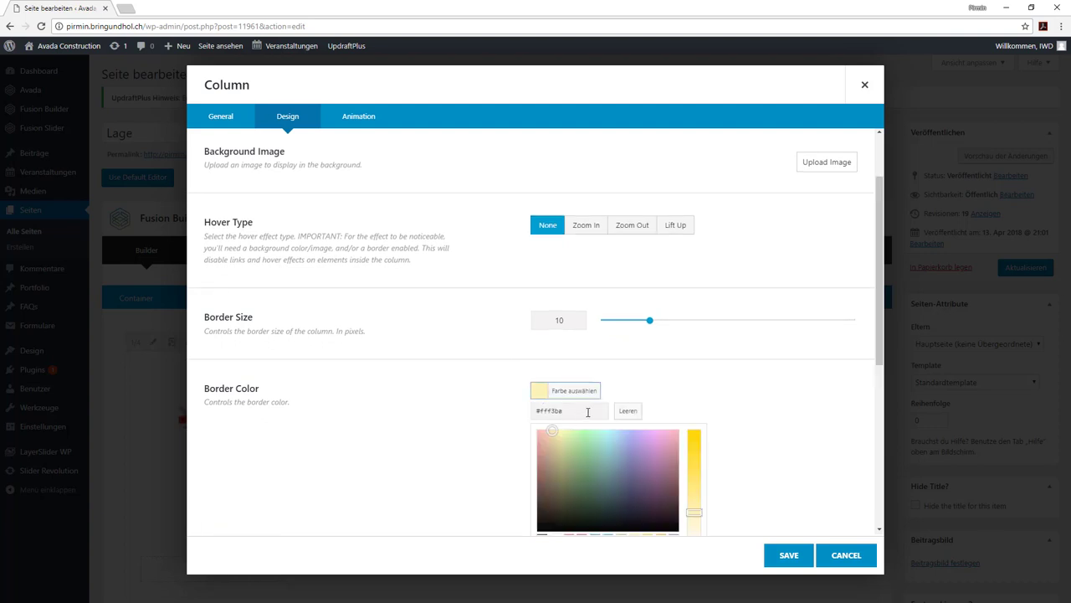
drag(588, 411, 518, 420)
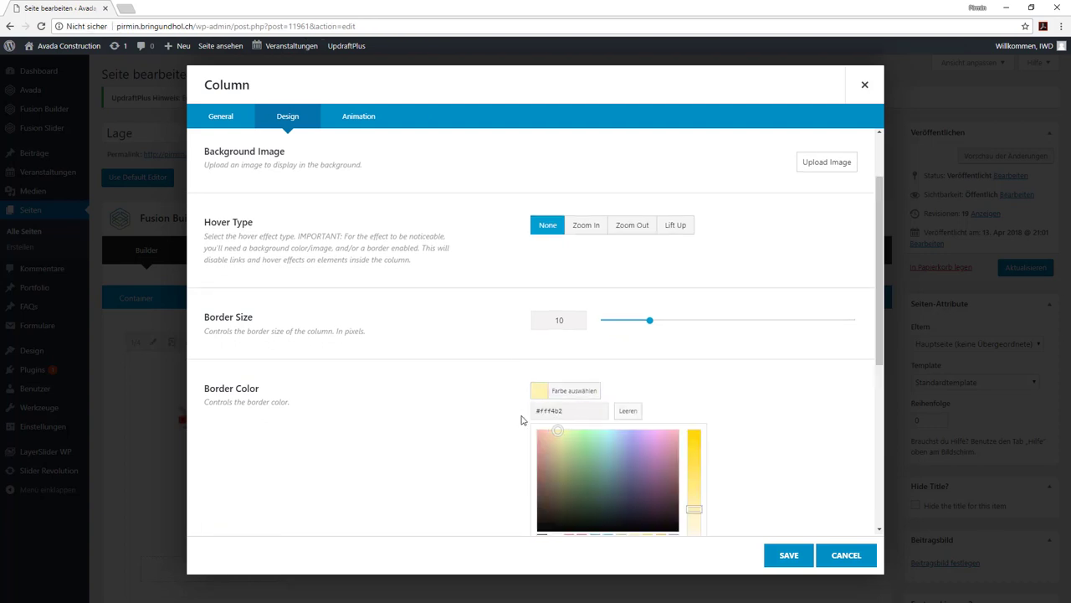
key(ctrl+v)
click(790, 556)
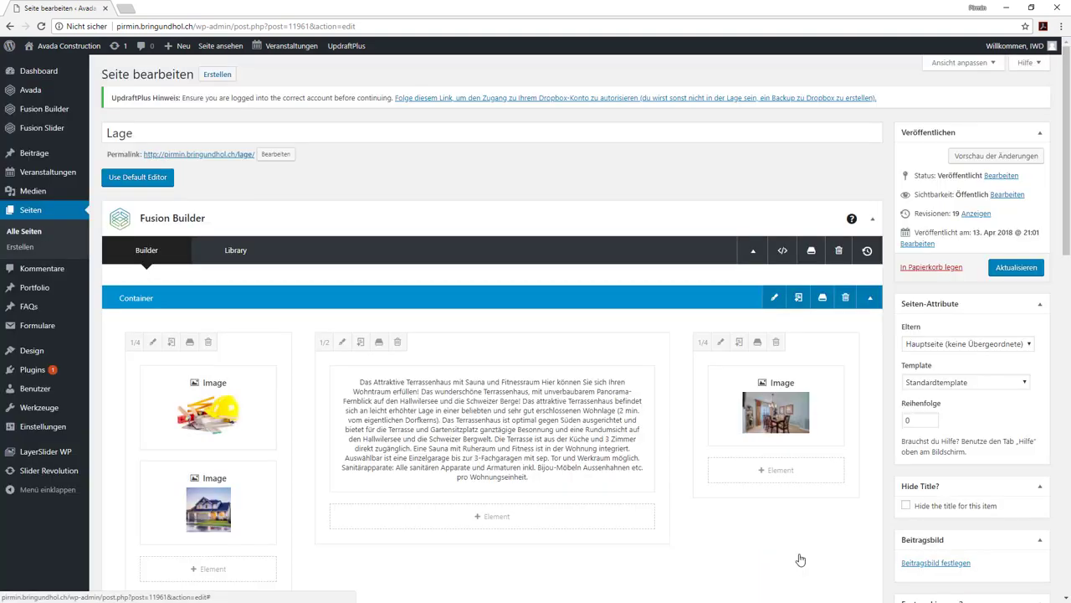
Step: Update the Lage page and view the text column's matching background and border on the live page
click(1016, 268)
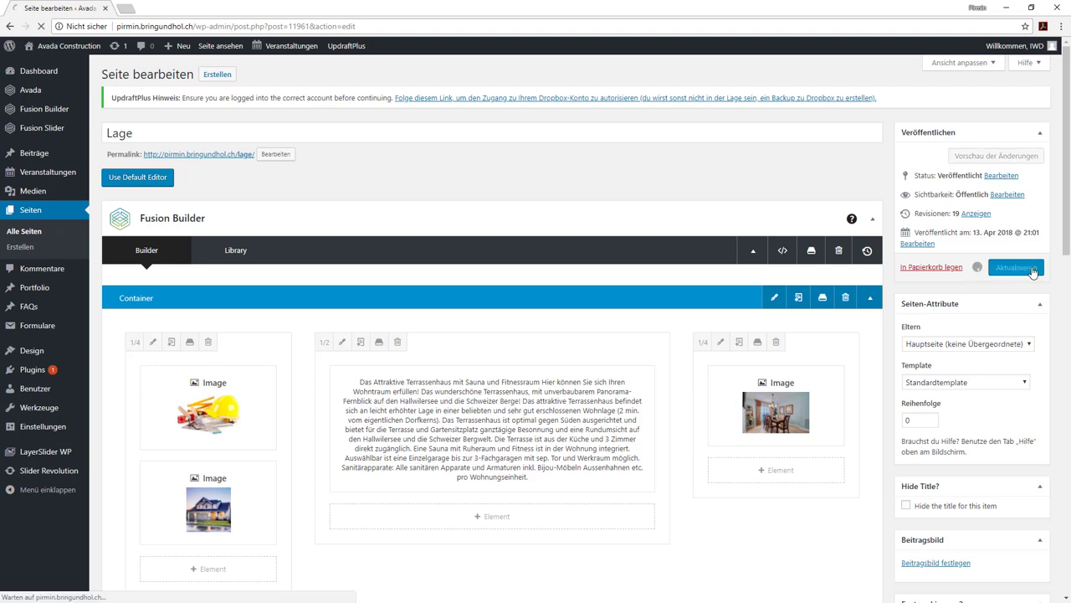
mouse_move(232, 51)
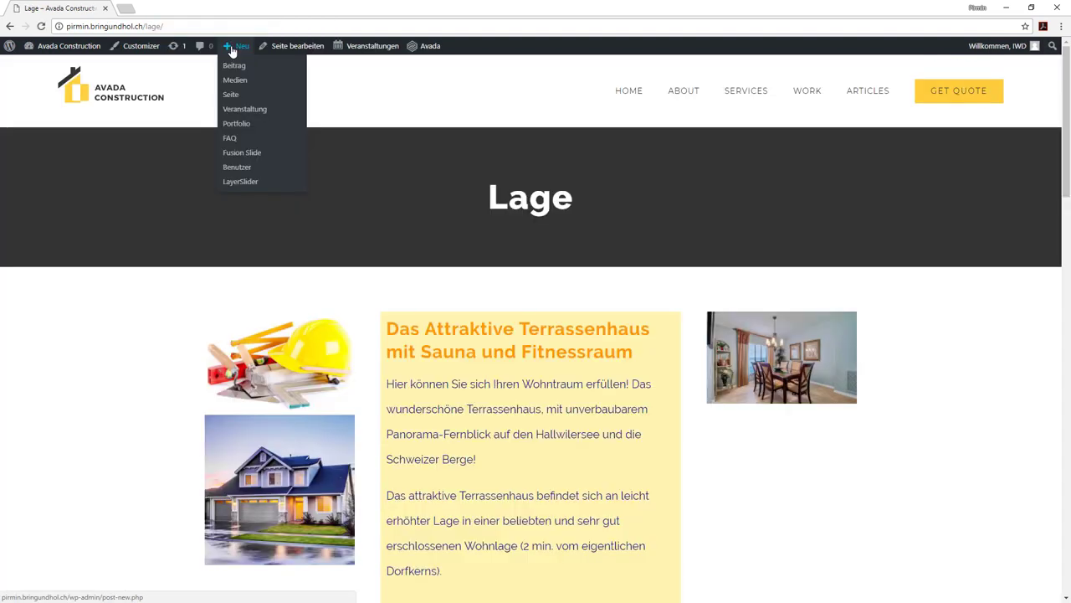